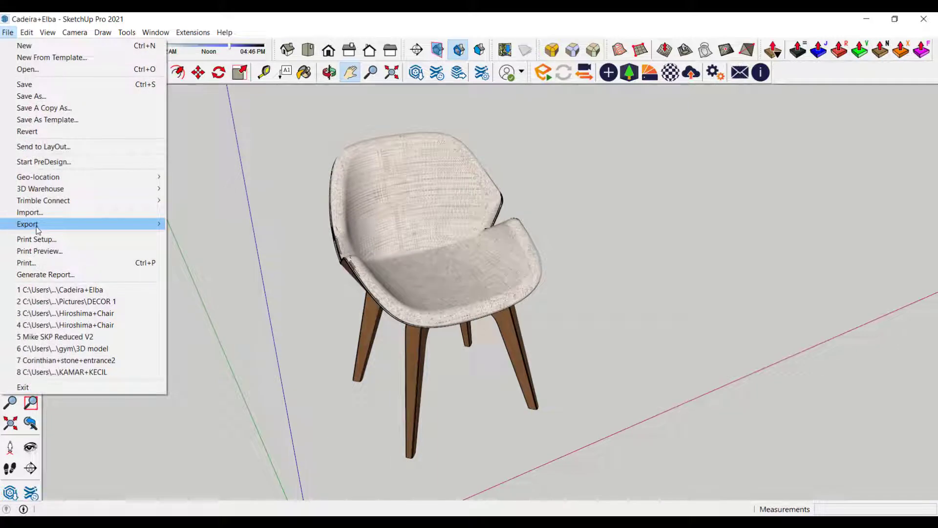
Export the chair model as the FBX file Cadeira+Elba into the Custom Asset folder on the desktop.
{"action": "mouse_move", "coordinate": [77, 225]}
{"action": "left_click", "coordinate": [196, 224]}
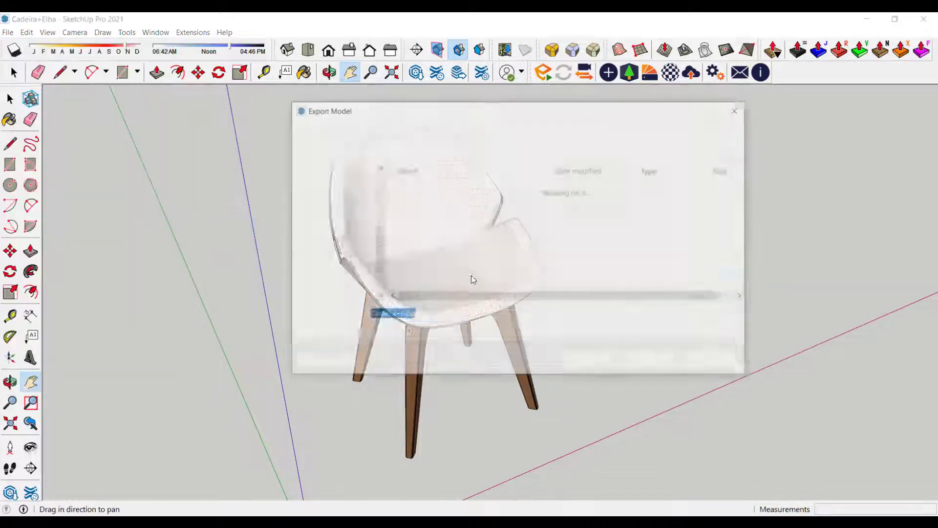
{"action": "scroll", "coordinate": [323, 220], "scroll_direction": "up", "scroll_amount": 1}
{"action": "scroll", "coordinate": [339, 178], "scroll_direction": "up", "scroll_amount": 3}
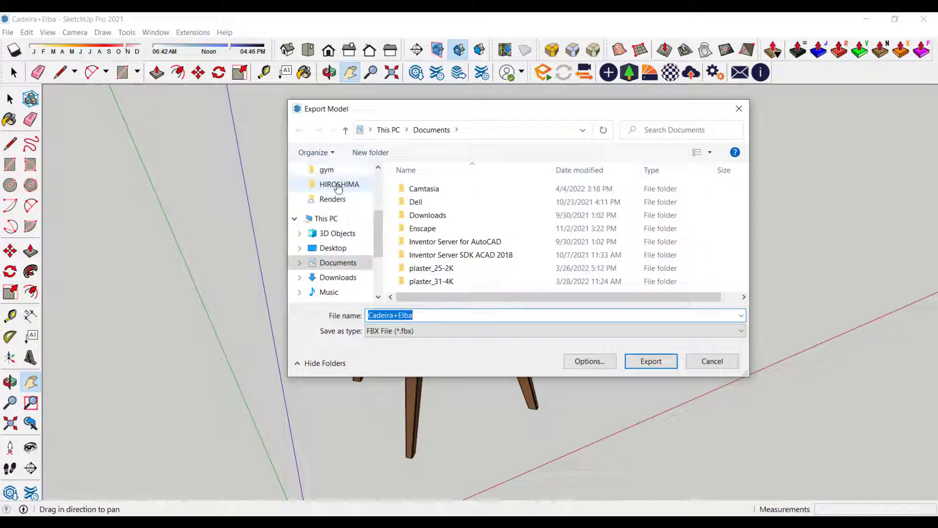
{"action": "left_click", "coordinate": [337, 187]}
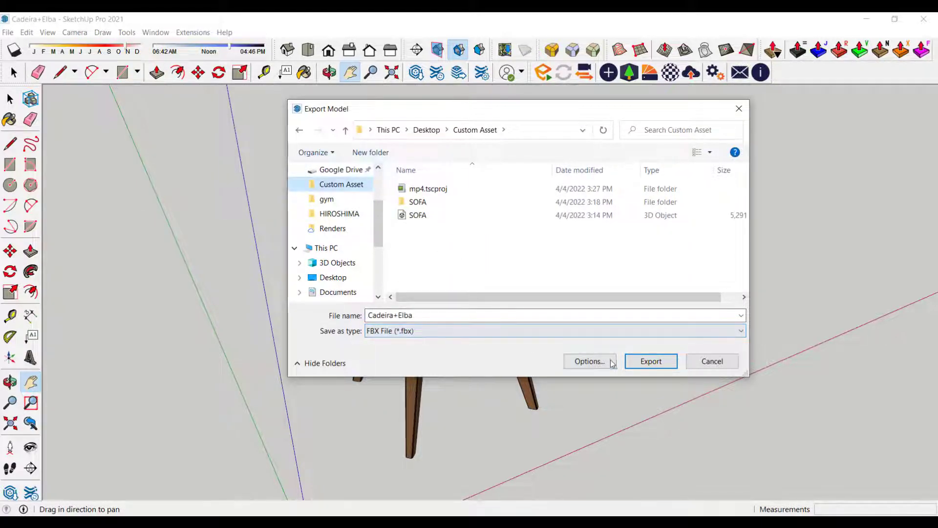
{"action": "left_click", "coordinate": [637, 361]}
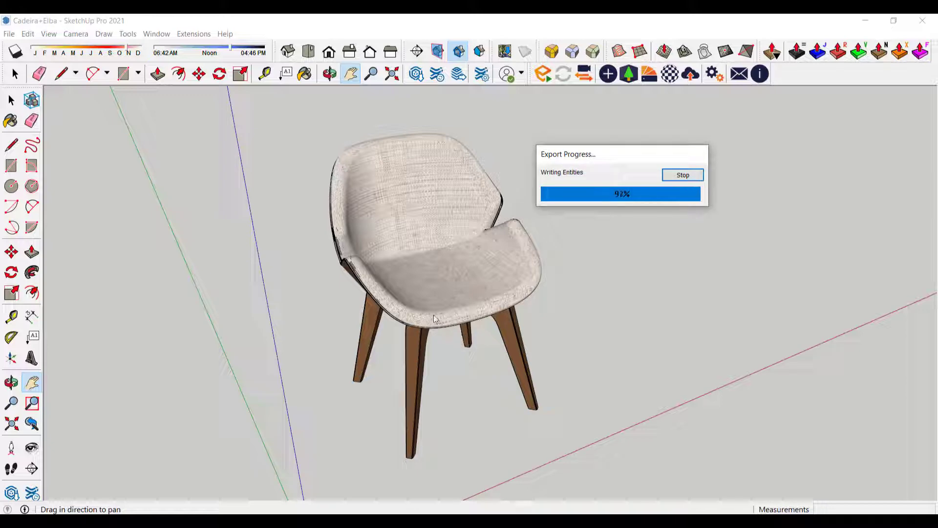
{"action": "left_click", "coordinate": [529, 359]}
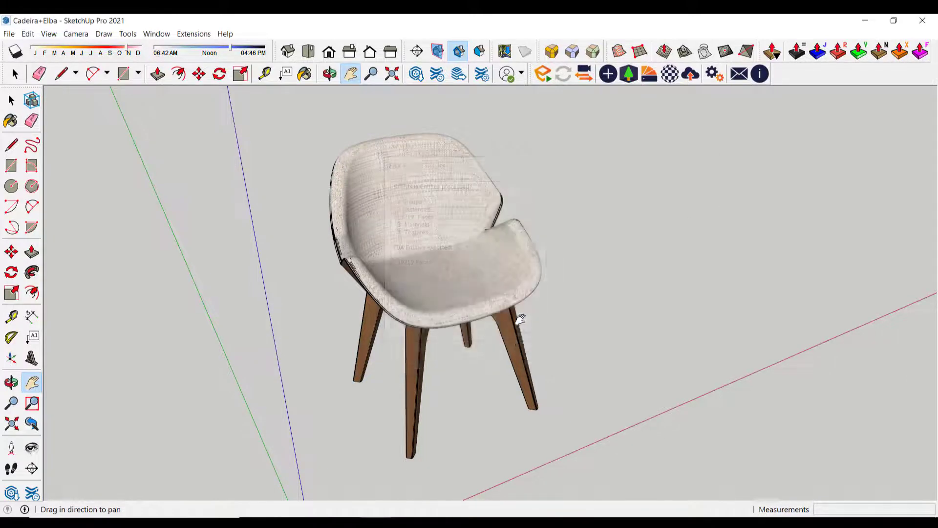
{"action": "middle_click_drag", "start_coordinate": [529, 358], "coordinate": [391, 271]}
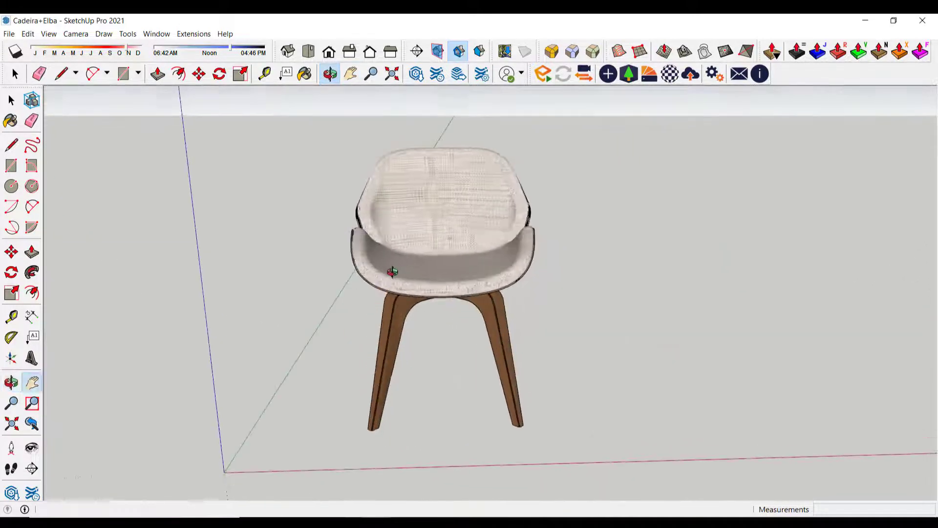
{"action": "scroll", "coordinate": [454, 274], "scroll_direction": "up", "scroll_amount": 3}
{"action": "middle_click_drag", "start_coordinate": [454, 274], "coordinate": [360, 254]}
{"action": "scroll", "coordinate": [504, 269], "scroll_direction": "down", "scroll_amount": 3}
{"action": "middle_click_drag", "start_coordinate": [504, 270], "coordinate": [455, 325]}
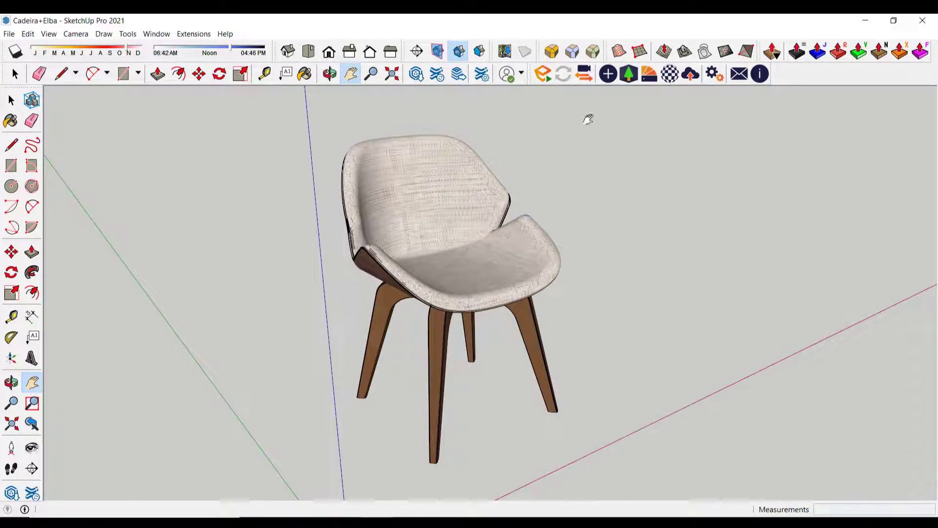
Open the Enscape Asset Library and start a new custom asset in the Custom Asset Editor.
{"action": "left_click", "coordinate": [630, 74]}
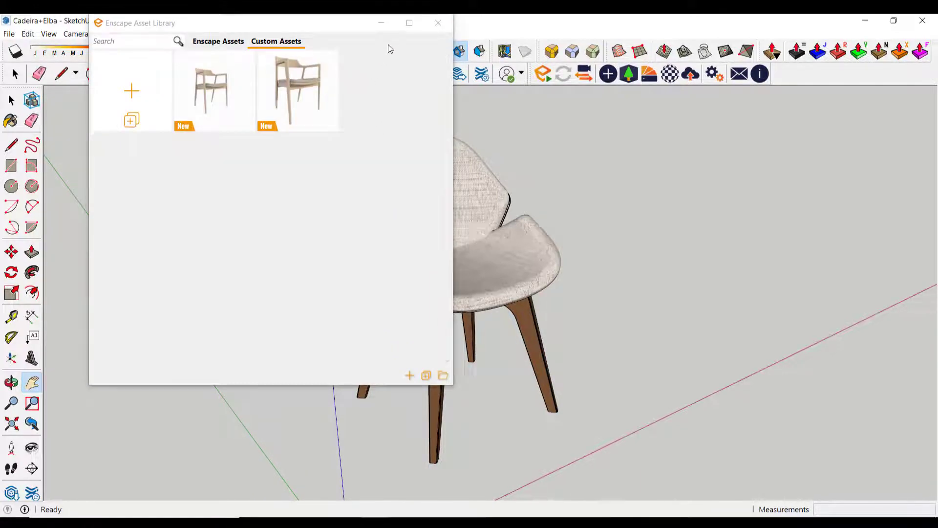
{"action": "left_click", "coordinate": [410, 23]}
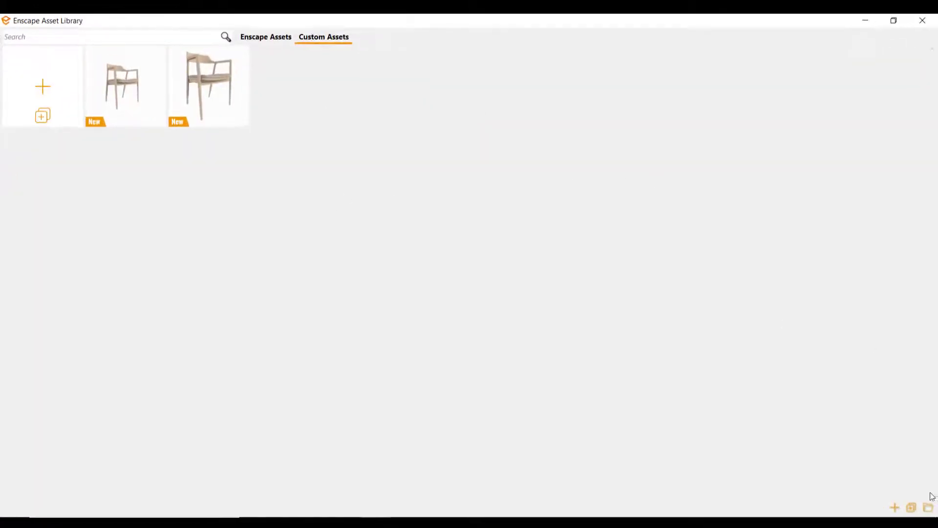
{"action": "left_click", "coordinate": [895, 511]}
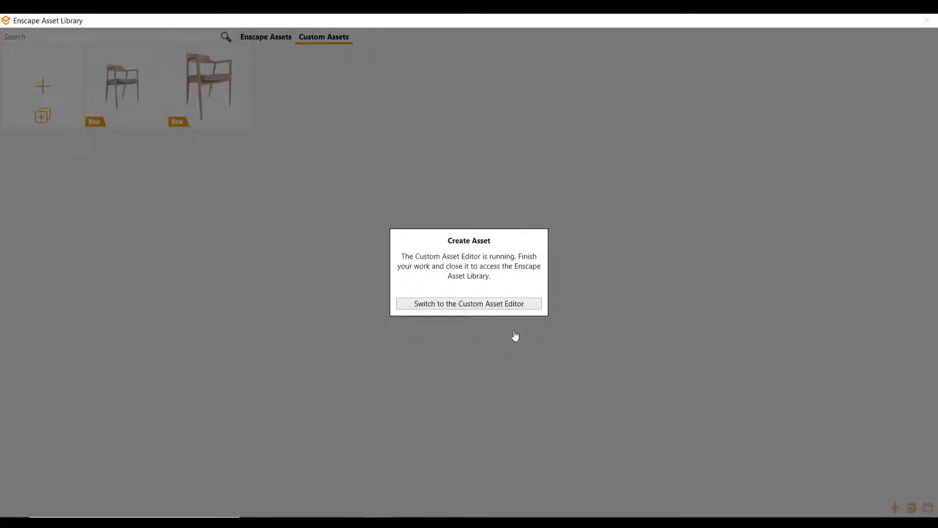
{"action": "left_click", "coordinate": [482, 305]}
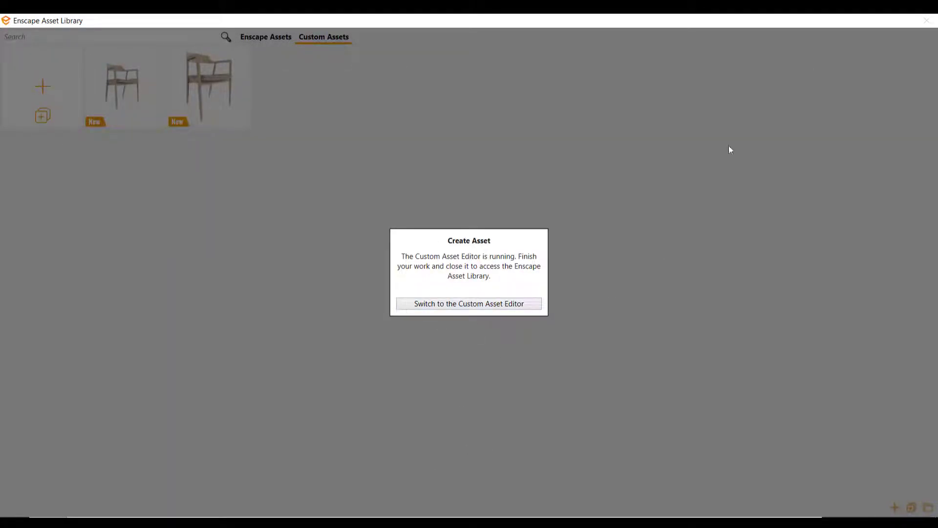
{"action": "left_click", "coordinate": [457, 304]}
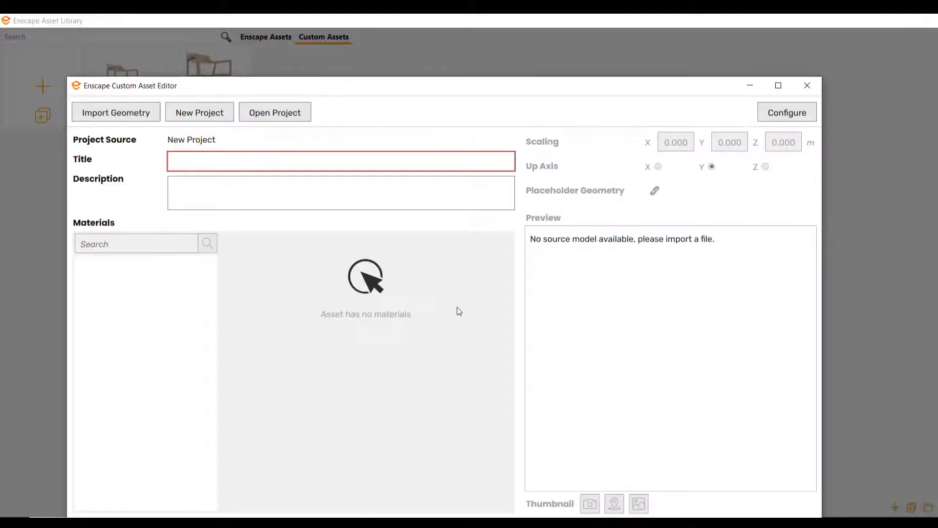
{"action": "left_click_drag", "start_coordinate": [404, 87], "coordinate": [402, 60]}
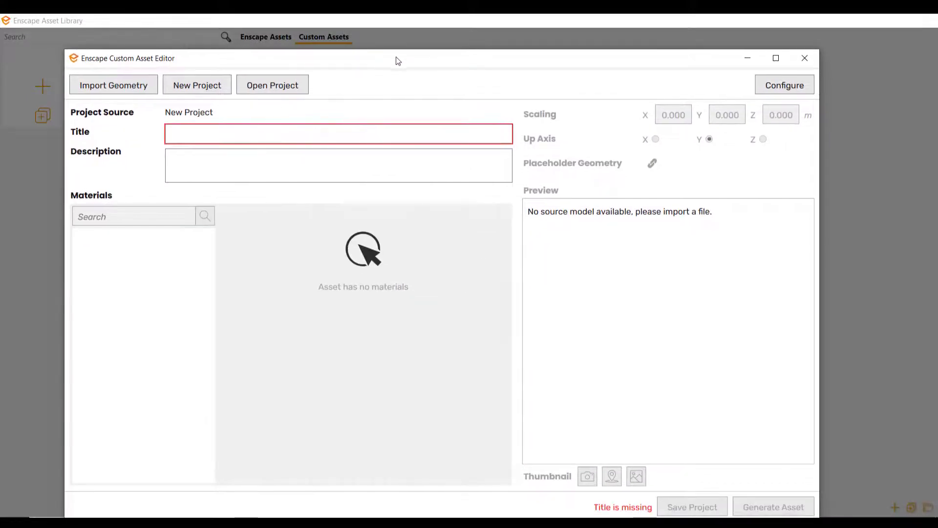
Configure the asset editor to use Custom Asset\SOFA as the project directory and Desktop\HIROSHIMA as the output directory.
{"action": "left_click", "coordinate": [785, 85]}
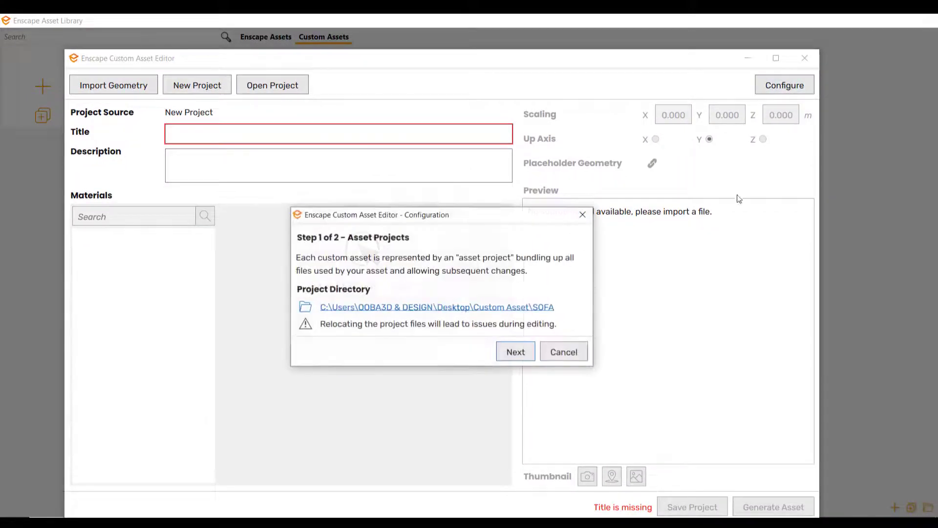
{"action": "left_click", "coordinate": [417, 309]}
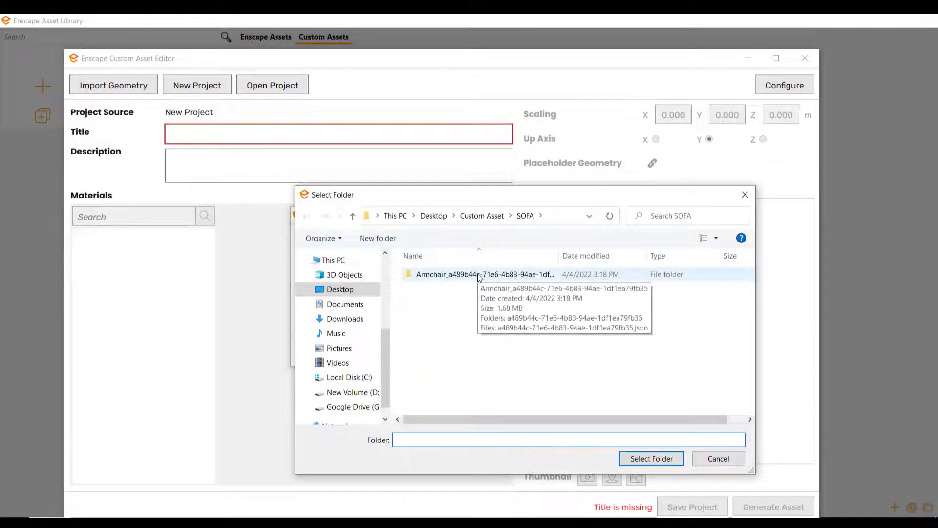
{"action": "left_click", "coordinate": [662, 457]}
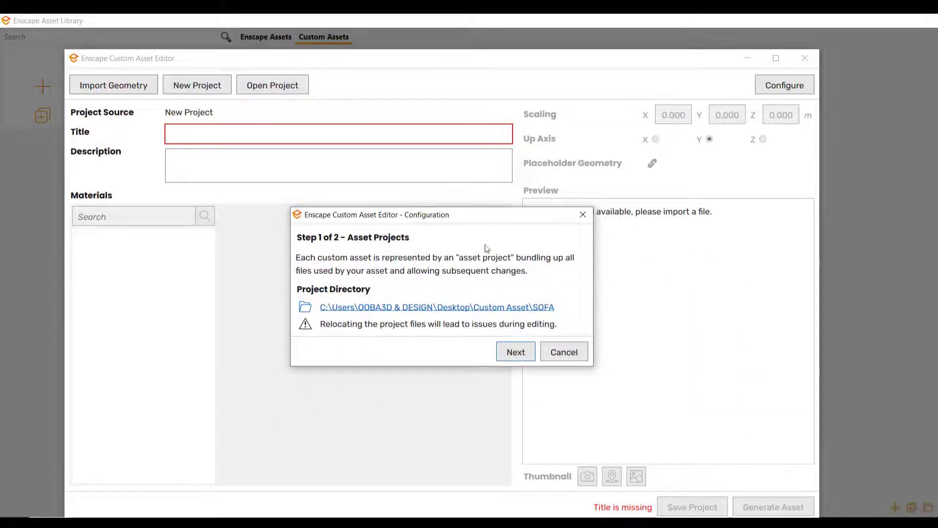
{"action": "left_click", "coordinate": [515, 351]}
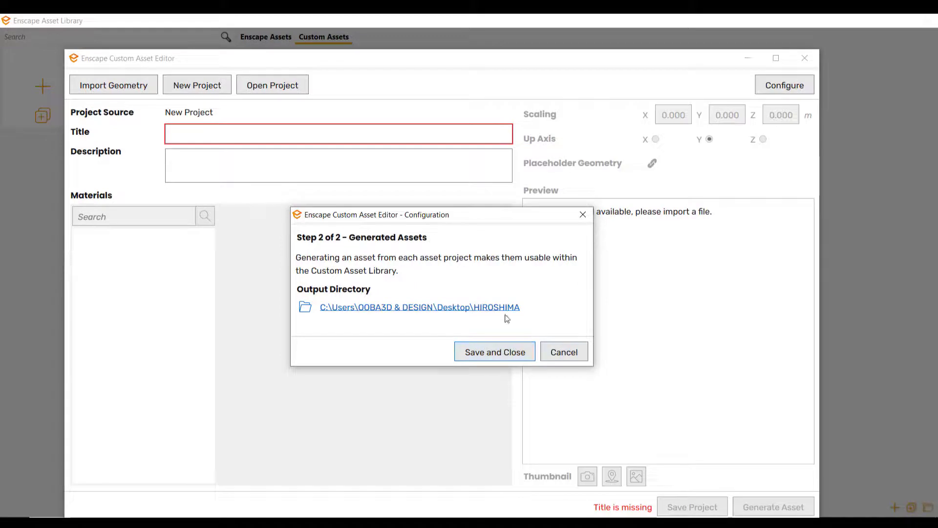
{"action": "left_click", "coordinate": [518, 348]}
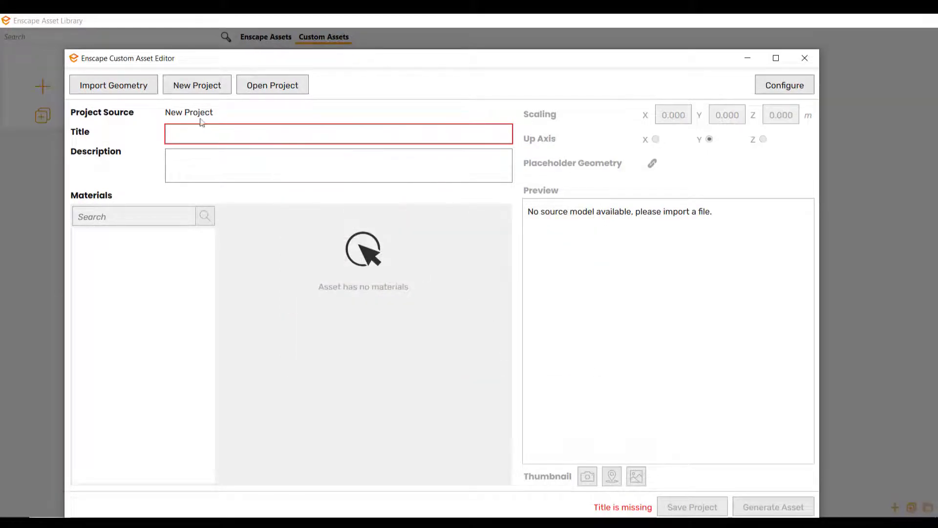
Import the Cadeira+Elba model from the Custom Asset folder as the new asset's geometry.
{"action": "left_click", "coordinate": [112, 87]}
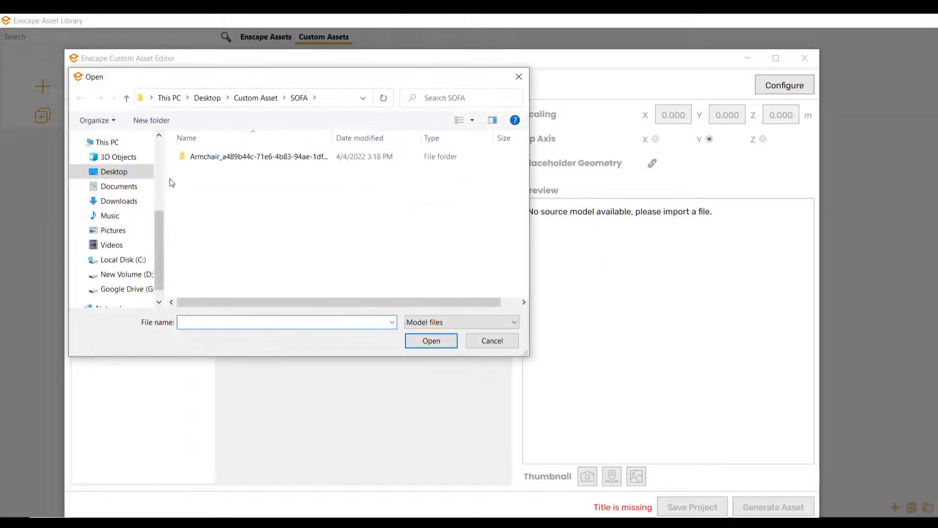
{"action": "left_click", "coordinate": [264, 98]}
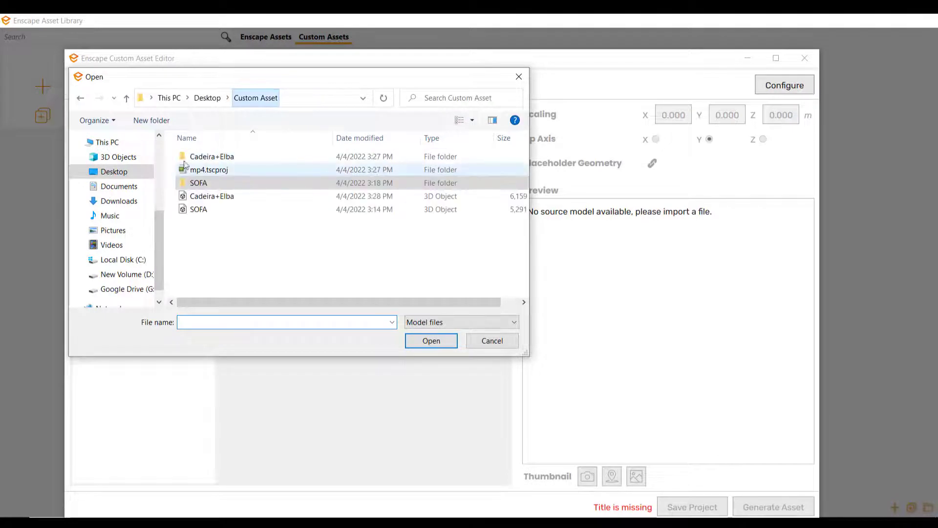
{"action": "left_click", "coordinate": [232, 197]}
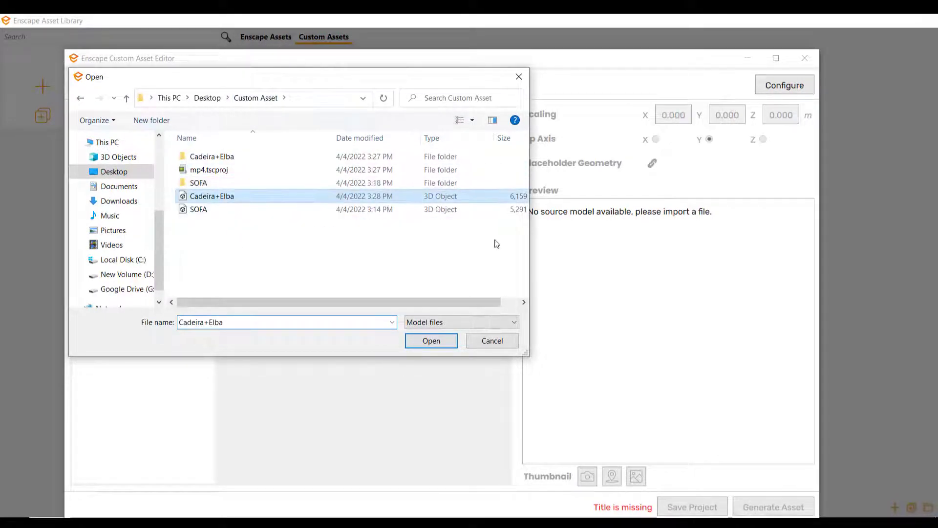
{"action": "left_click", "coordinate": [430, 340]}
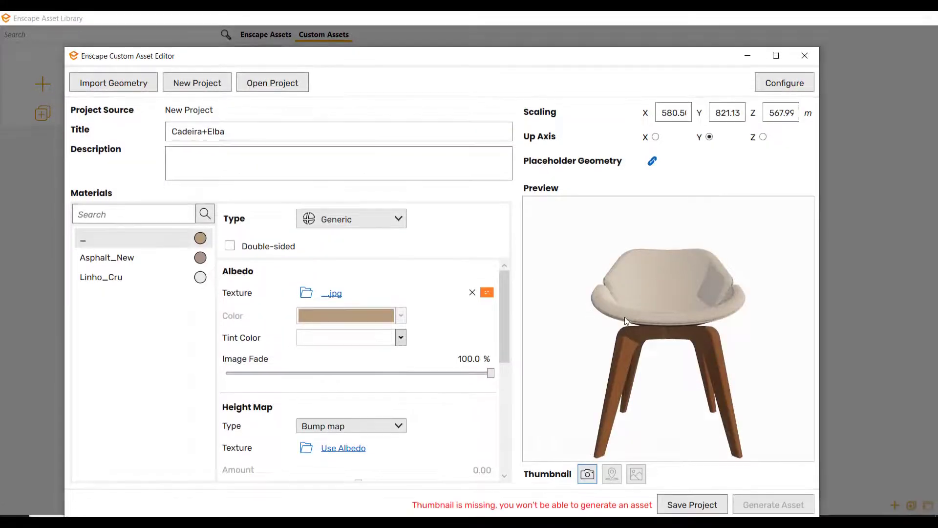
{"action": "right_click_drag", "start_coordinate": [625, 317], "coordinate": [685, 286]}
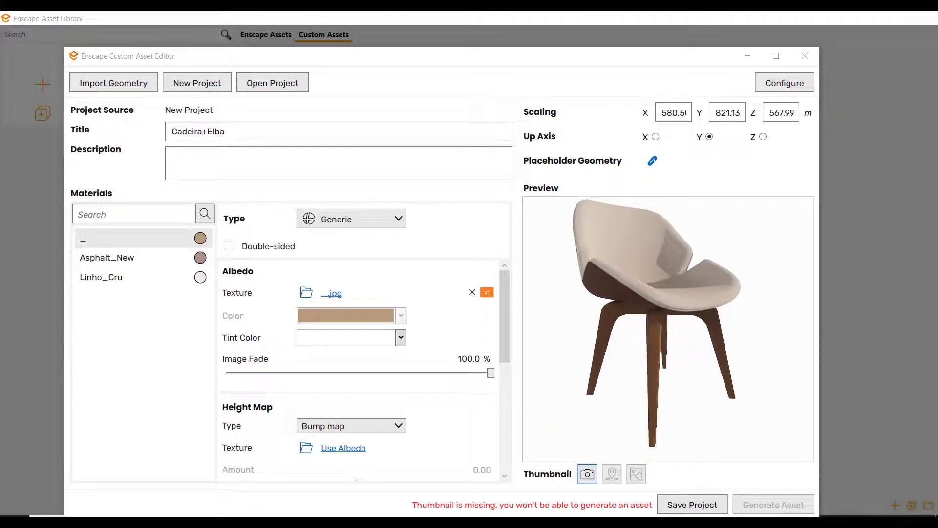
{"action": "middle_click_drag", "start_coordinate": [685, 287], "coordinate": [689, 291]}
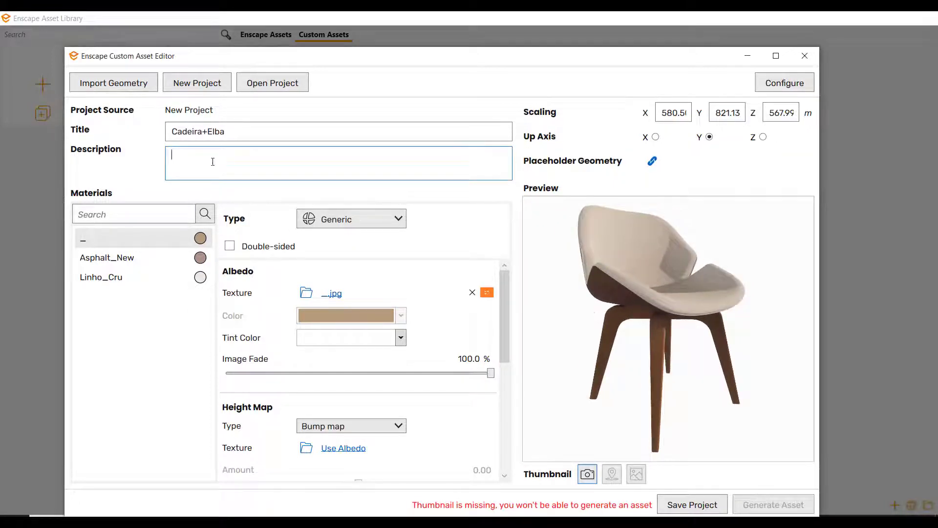
Change the asset's title to Chair.
{"action": "triple_click", "coordinate": [226, 130]}
{"action": "key", "text": "BackSpace"}
{"action": "type", "text": "CH"}
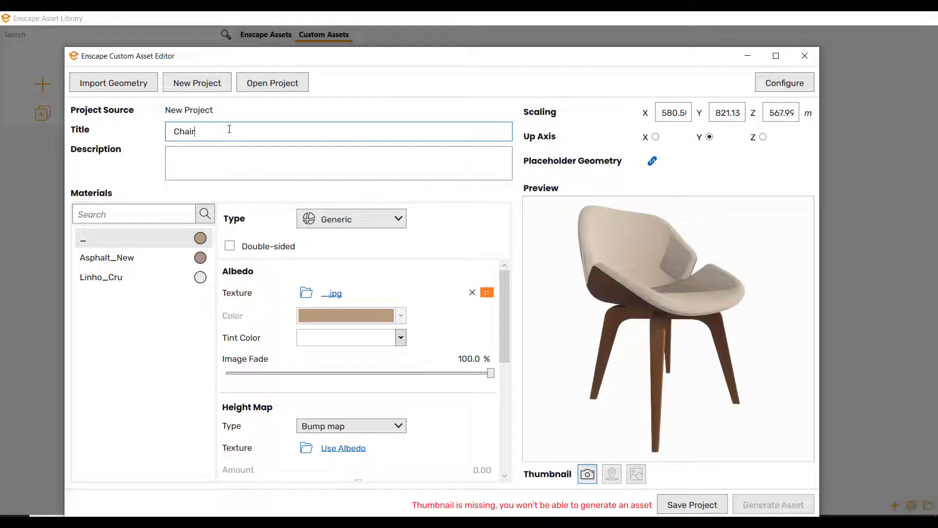
{"action": "type", "text": "air"}
{"action": "left_click", "coordinate": [218, 174]}
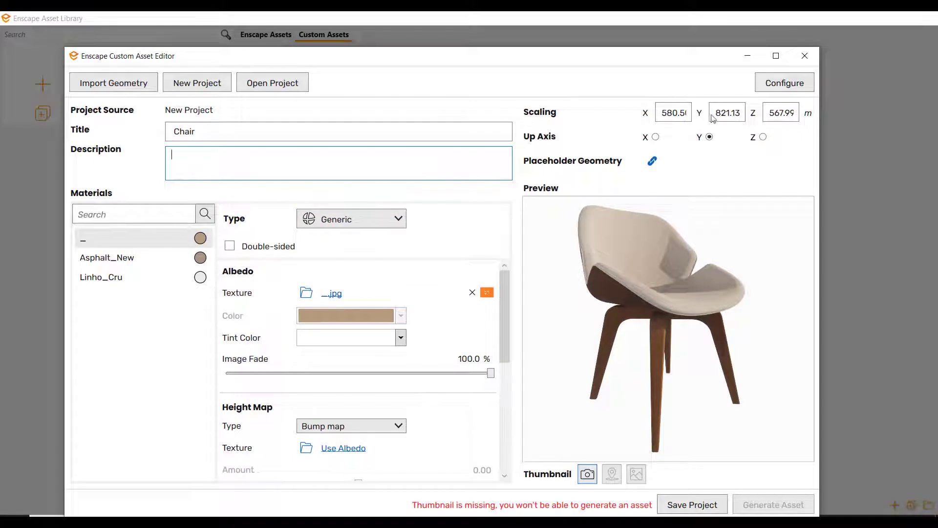
Scale the chair asset to an X size of 0.700 m.
{"action": "double_click", "coordinate": [671, 113]}
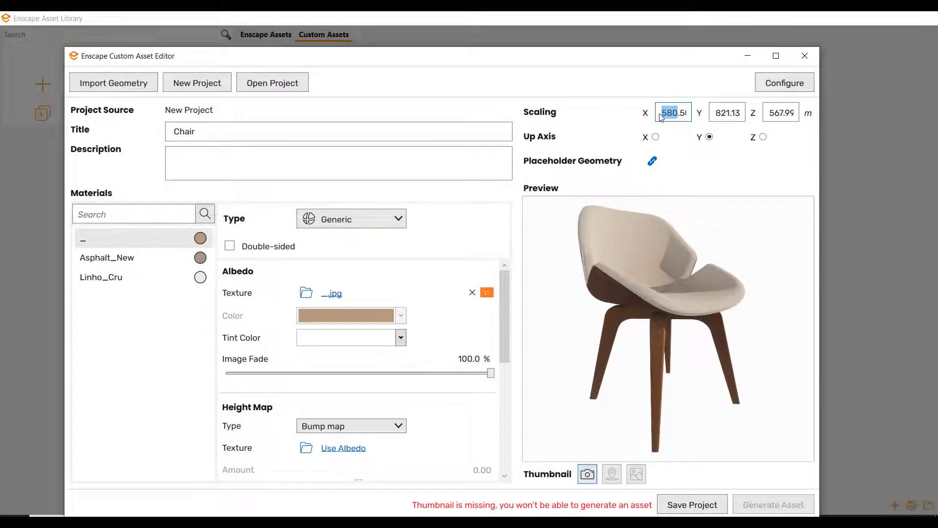
{"action": "type", "text": "15044"}
{"action": "key", "text": "BackSpace"}
{"action": "key", "text": "BackSpace"}
{"action": "key", "text": "BackSpace"}
{"action": "key", "text": "BackSpace"}
{"action": "key", "text": "BackSpace"}
{"action": "key", "text": "BackSpace"}
{"action": "key", "text": "BackSpace"}
Capture the chair preview as the asset's thumbnail and view the captured image.
{"action": "left_click", "coordinate": [592, 483]}
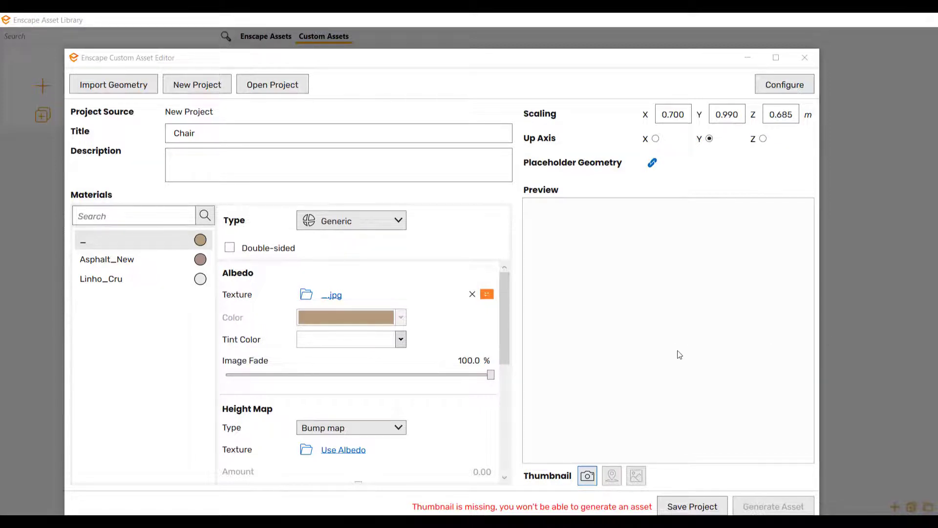
{"action": "left_click", "coordinate": [636, 477]}
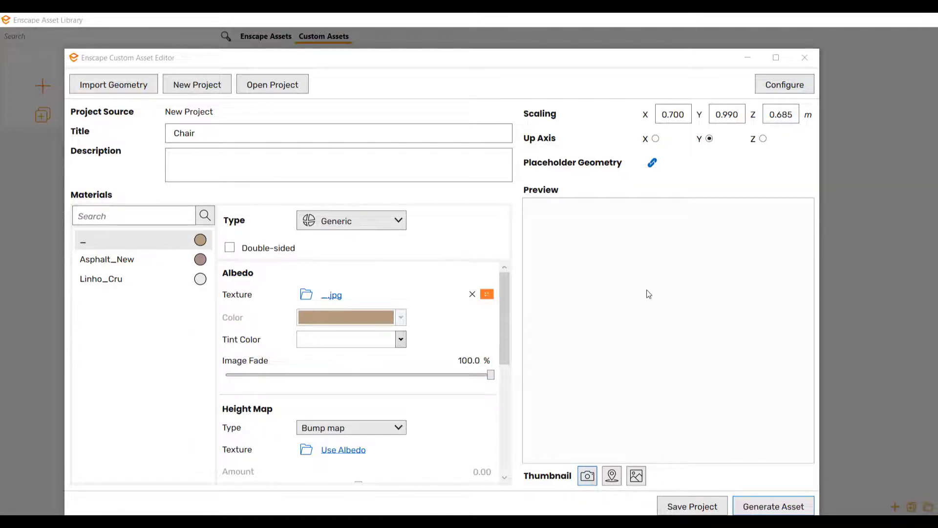
Review the reflection and transparency settings of the chair's materials, including Asphalt_New and Linho_Cru.
{"action": "scroll", "coordinate": [260, 310], "scroll_direction": "down", "scroll_amount": 3}
{"action": "scroll", "coordinate": [300, 367], "scroll_direction": "down", "scroll_amount": 2}
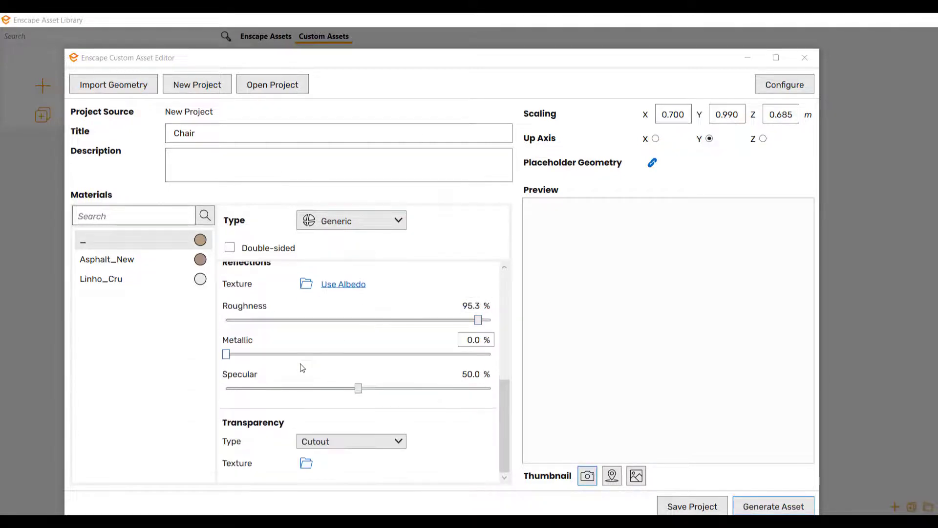
{"action": "left_click", "coordinate": [117, 259]}
{"action": "left_click", "coordinate": [125, 281]}
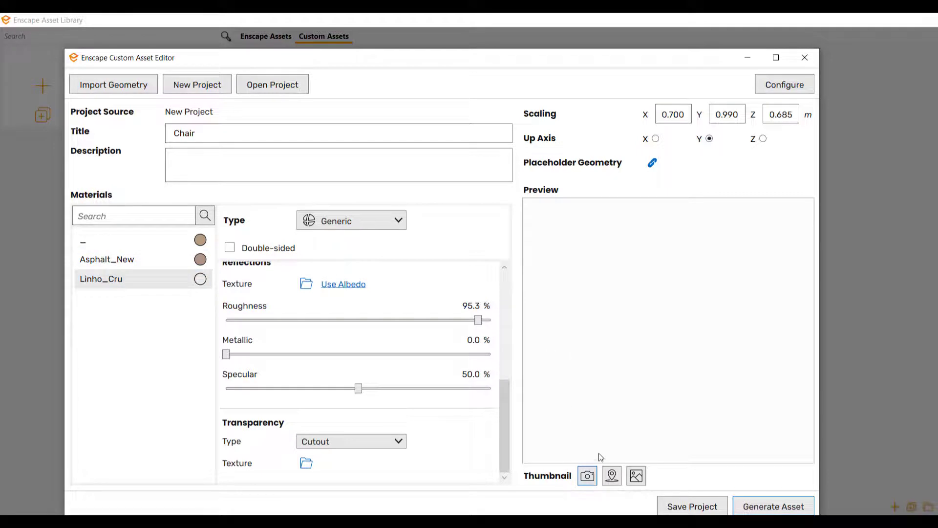
View the captured thumbnail image and recapture the asset's thumbnail from the chair preview.
{"action": "left_click", "coordinate": [634, 476]}
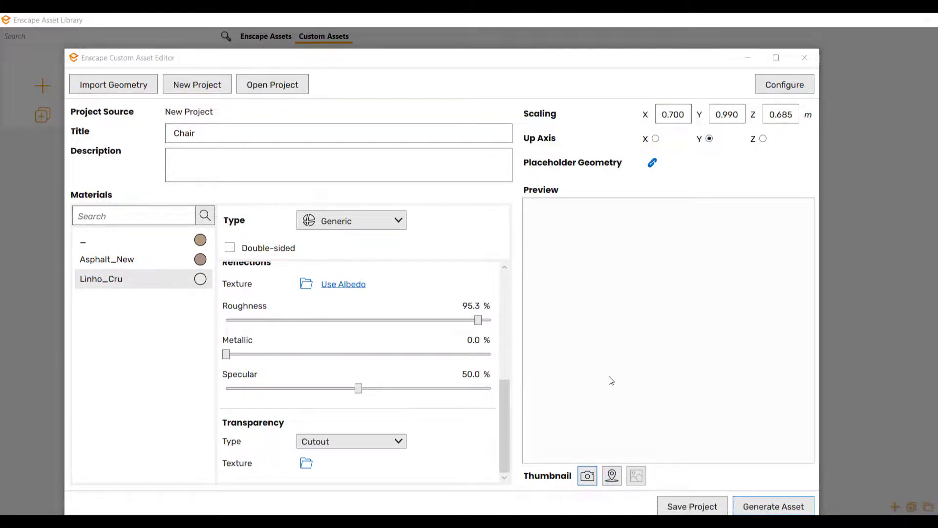
{"action": "left_click", "coordinate": [922, 21]}
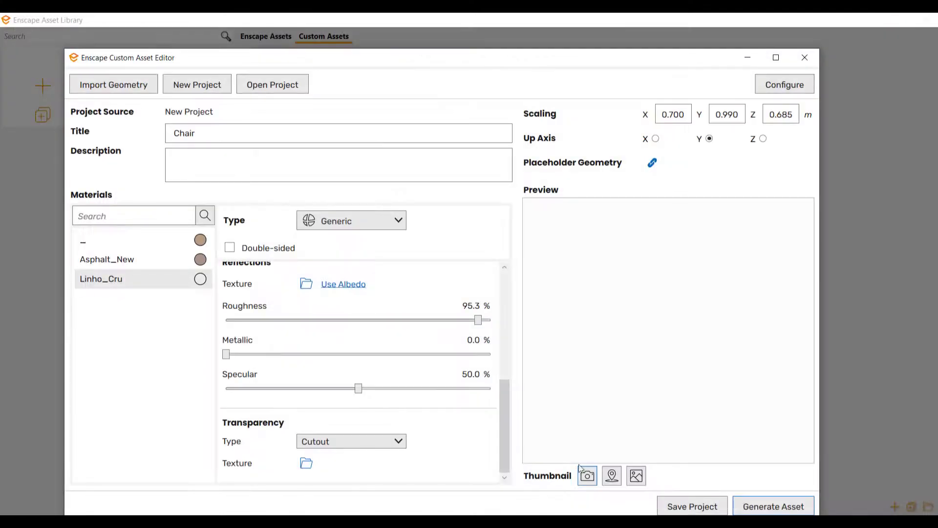
{"action": "left_click", "coordinate": [588, 476]}
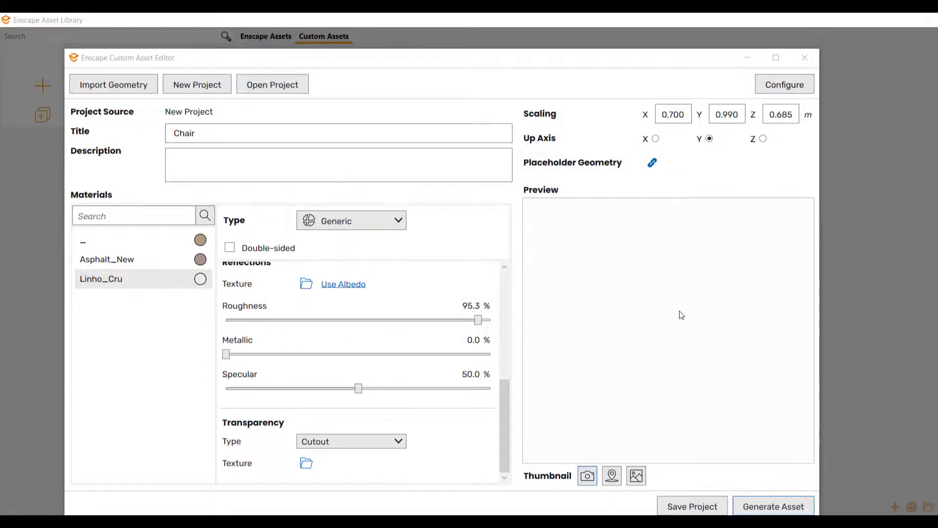
Generate the Chair asset, saving its Enscape Asset Project in the SOFA folder under the suggested file name.
{"action": "left_click", "coordinate": [772, 503]}
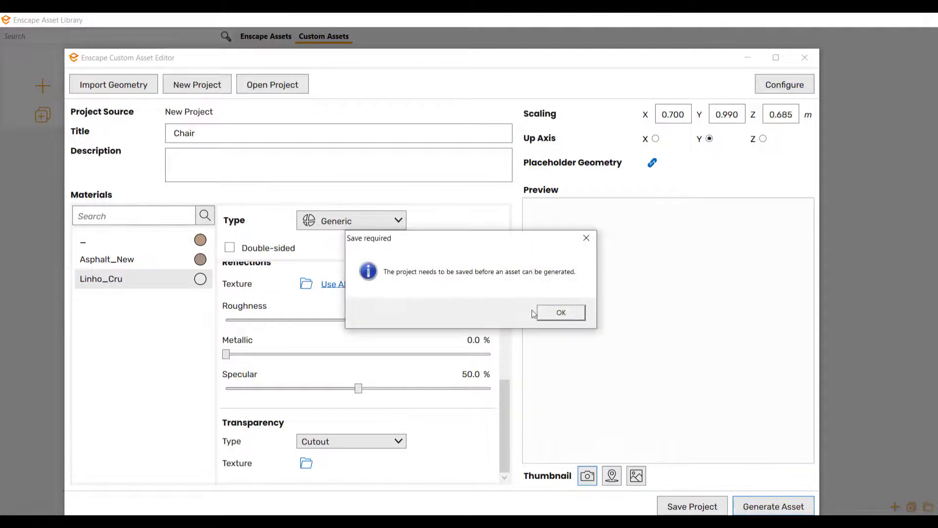
{"action": "left_click", "coordinate": [561, 313]}
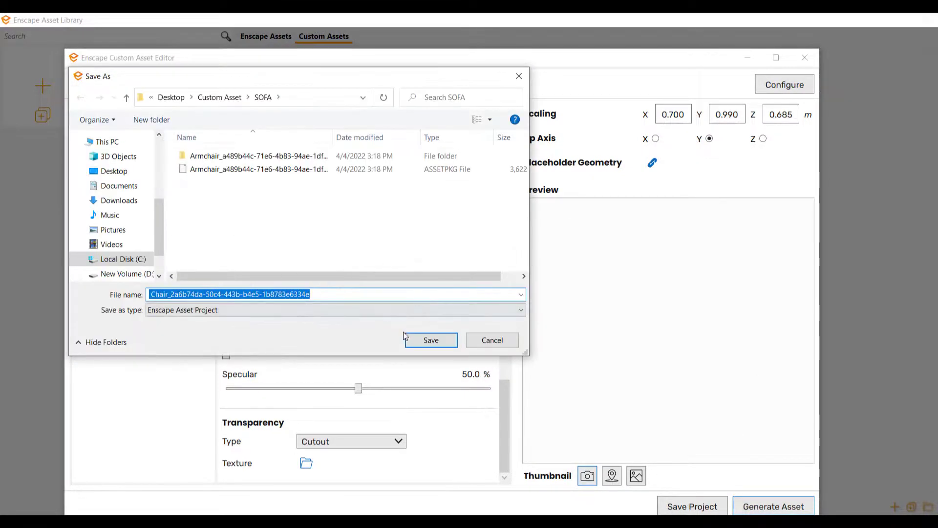
{"action": "left_click", "coordinate": [425, 340]}
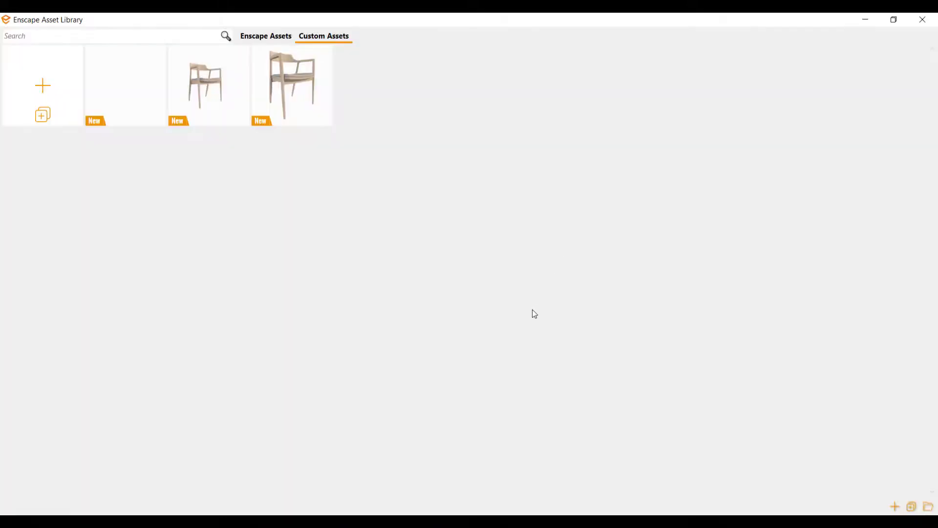
Insert the new custom Chair asset into the SketchUp model and place it beside the original chair.
{"action": "mouse_move", "coordinate": [130, 118]}
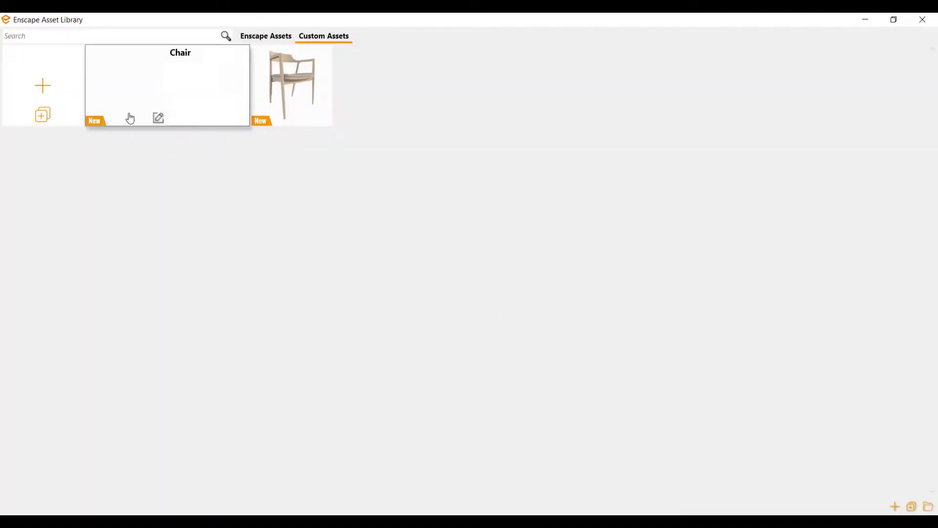
{"action": "left_click", "coordinate": [131, 84]}
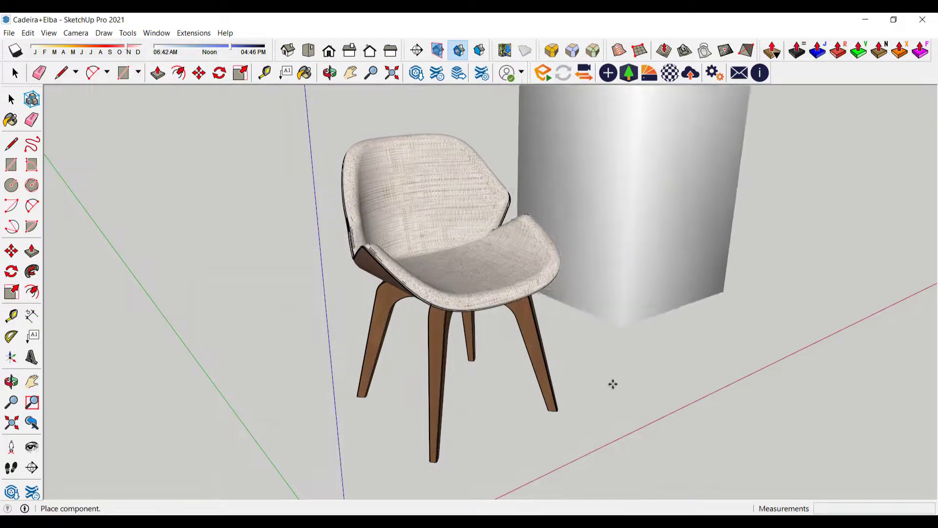
{"action": "scroll", "coordinate": [609, 393], "scroll_direction": "down", "scroll_amount": 1}
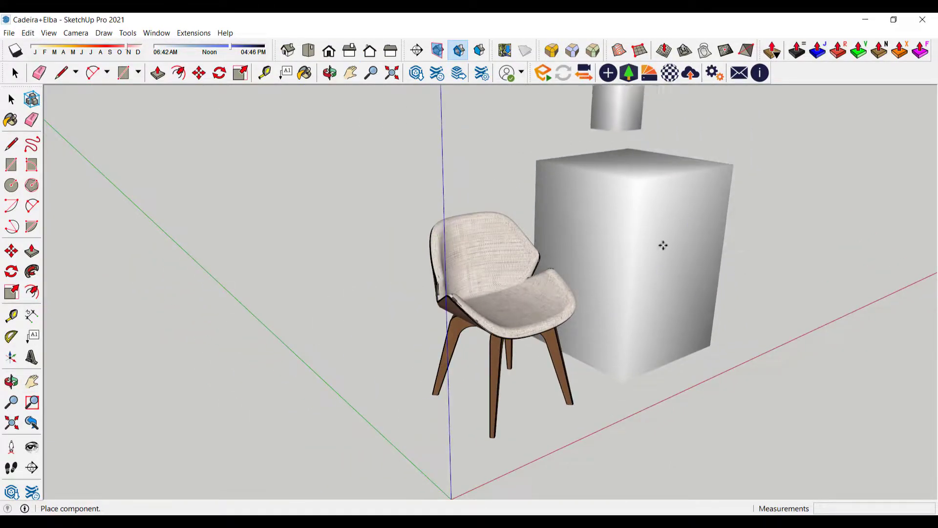
{"action": "middle_click_drag", "start_coordinate": [662, 245], "coordinate": [601, 98]}
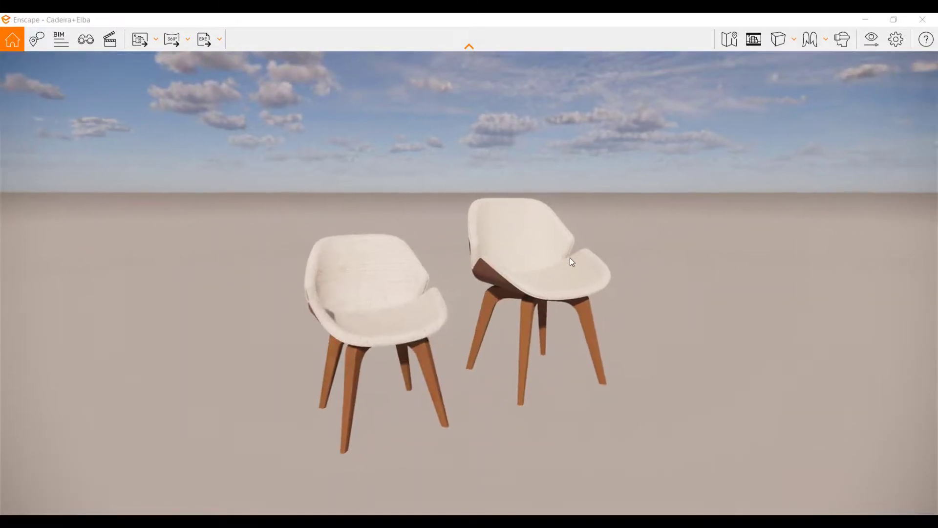
Compare the placed Chair asset with the original chair from several angles in the Enscape render and return to the SketchUp model.
{"action": "right_click_drag", "start_coordinate": [547, 290], "coordinate": [533, 252]}
{"action": "left_click_drag", "start_coordinate": [679, 254], "coordinate": [599, 278]}
{"action": "right_click_drag", "start_coordinate": [600, 279], "coordinate": [658, 195]}
{"action": "left_click_drag", "start_coordinate": [658, 196], "coordinate": [587, 240]}
{"action": "right_click_drag", "start_coordinate": [587, 239], "coordinate": [589, 215]}
{"action": "left_click_drag", "start_coordinate": [589, 215], "coordinate": [577, 188]}
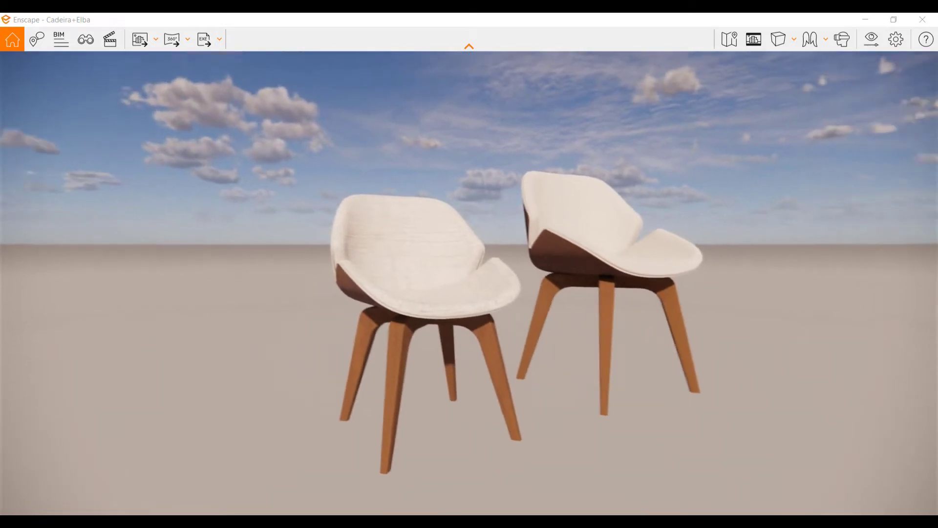
{"action": "left_click", "coordinate": [923, 19]}
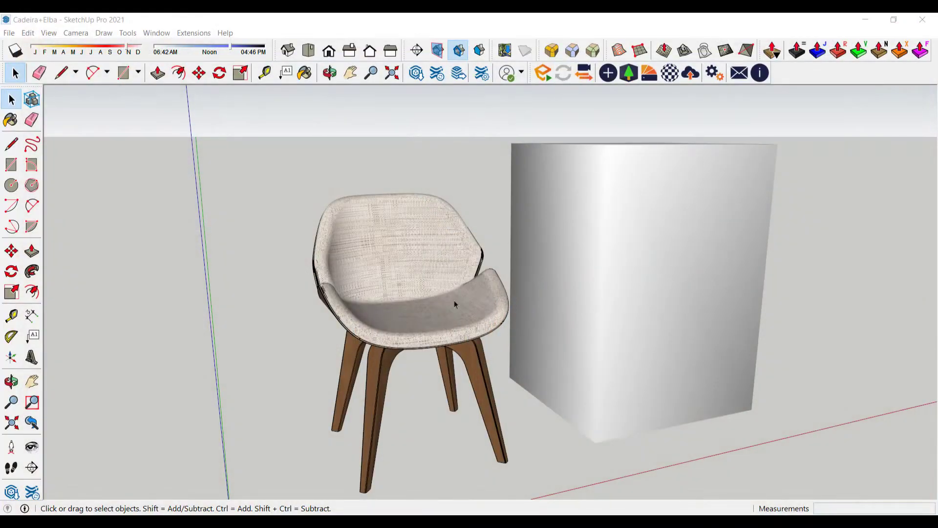
{"action": "mouse_move", "coordinate": [455, 304]}
{"action": "middle_mouse_down"}
{"action": "mouse_move", "coordinate": [596, 262]}
{"action": "mouse_move", "coordinate": [403, 434]}
{"action": "mouse_move", "coordinate": [512, 455]}
{"action": "mouse_move", "coordinate": [486, 455]}
{"action": "mouse_move", "coordinate": [660, 303]}
{"action": "middle_mouse_up"}
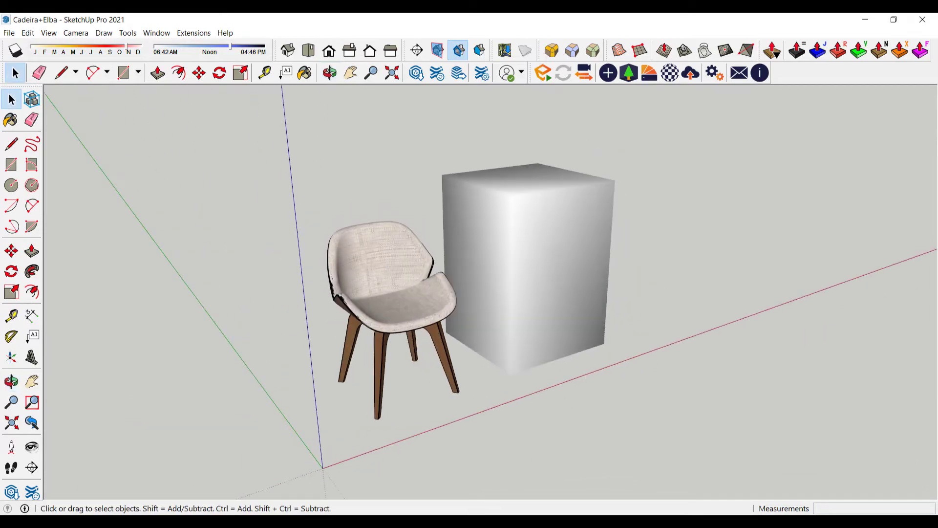